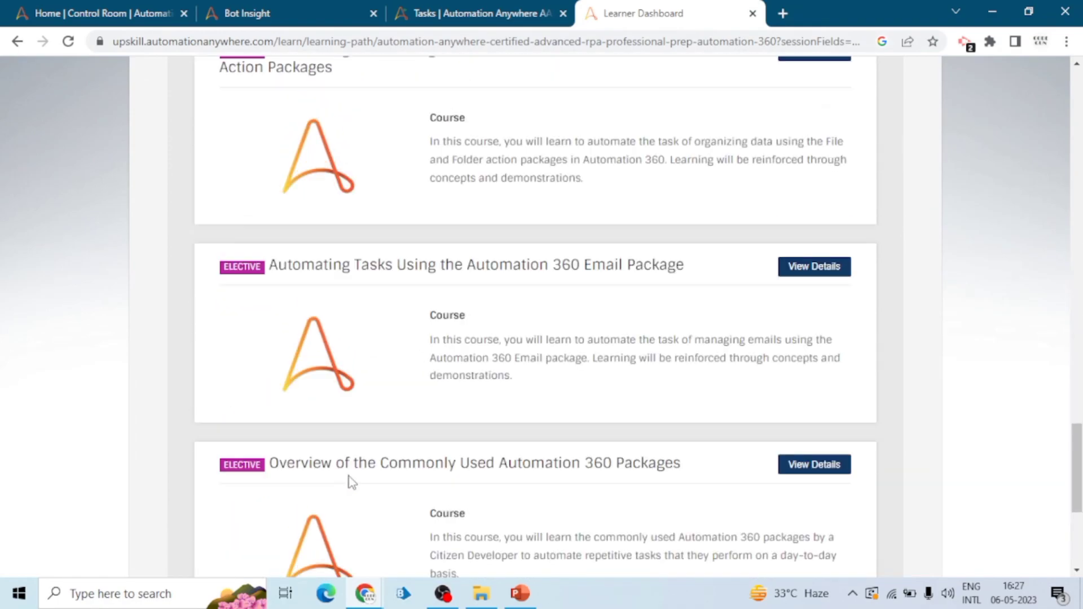
# - Highlight the Commonly Used Automation 360 Packages and Email Package course titles while scrolling up
pyautogui.scroll(-4, 348, 480)
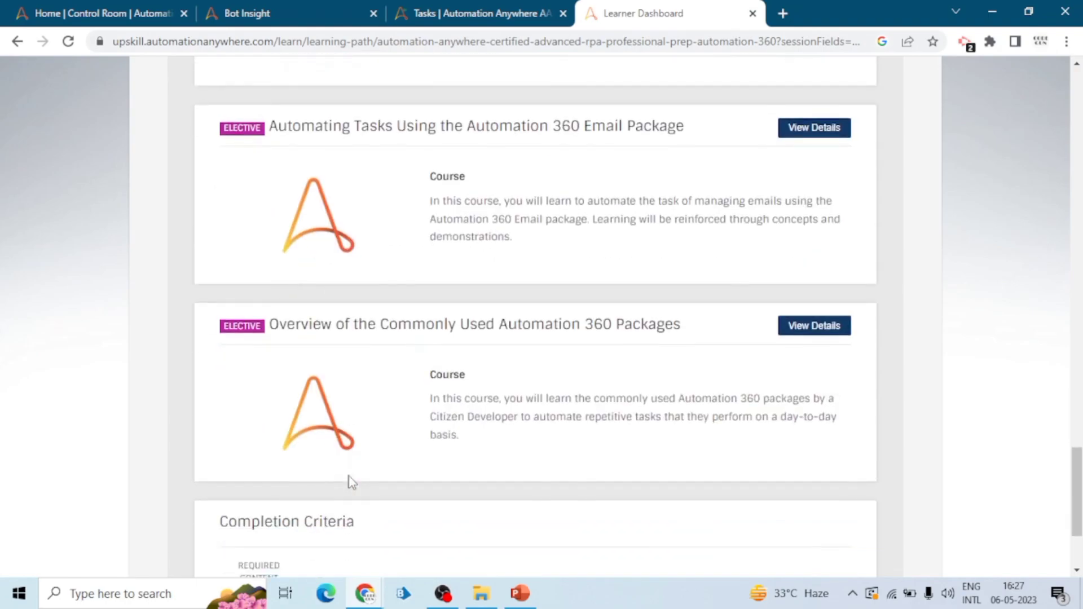
pyautogui.moveTo(352, 325); pyautogui.dragTo(693, 331)
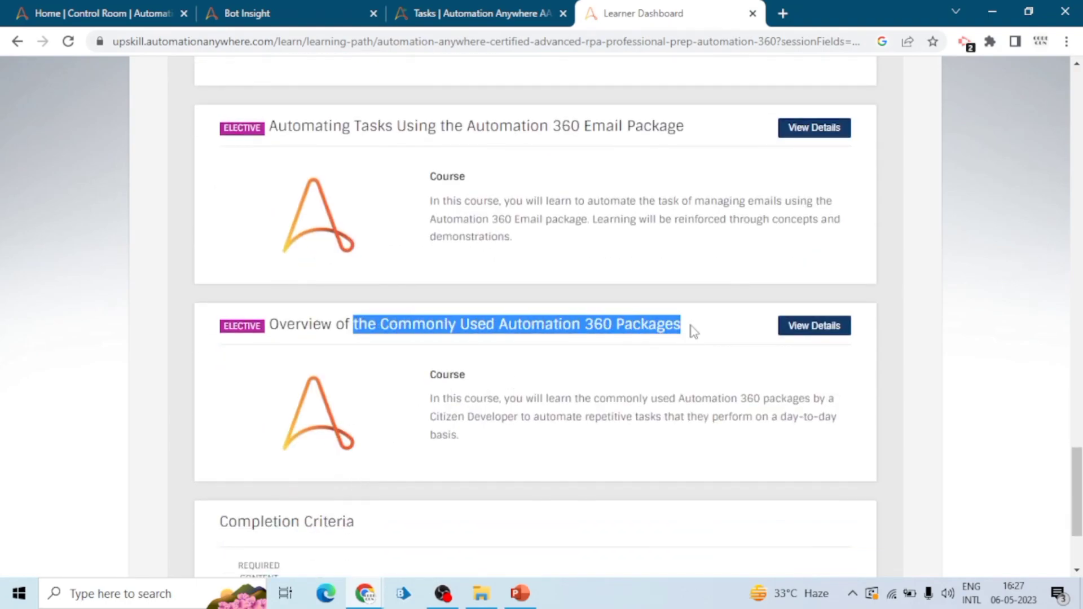
pyautogui.moveTo(552, 127); pyautogui.dragTo(666, 137)
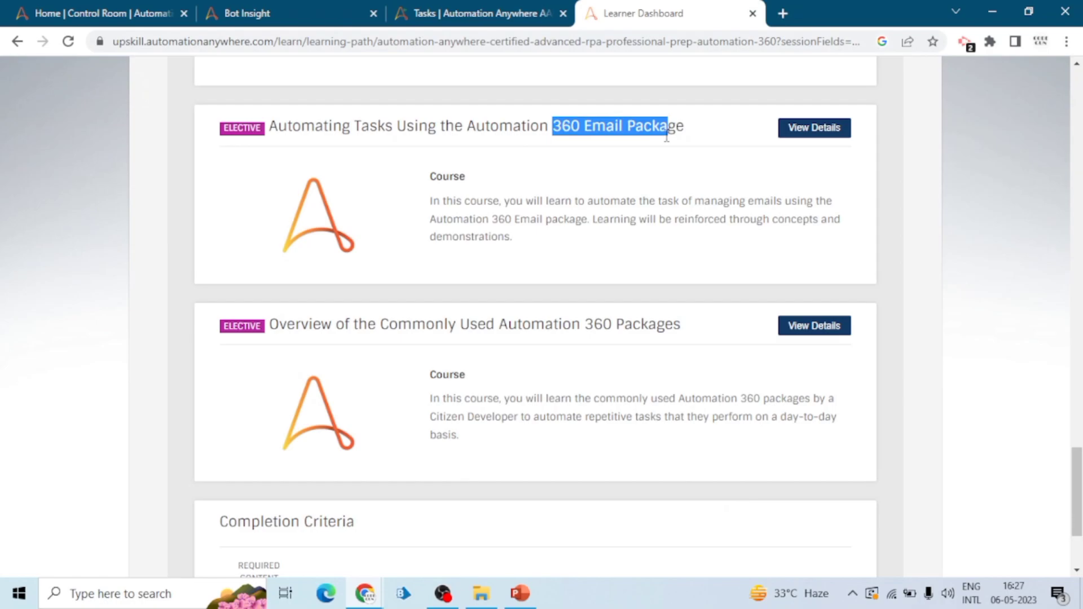
pyautogui.scroll(4, 649, 197)
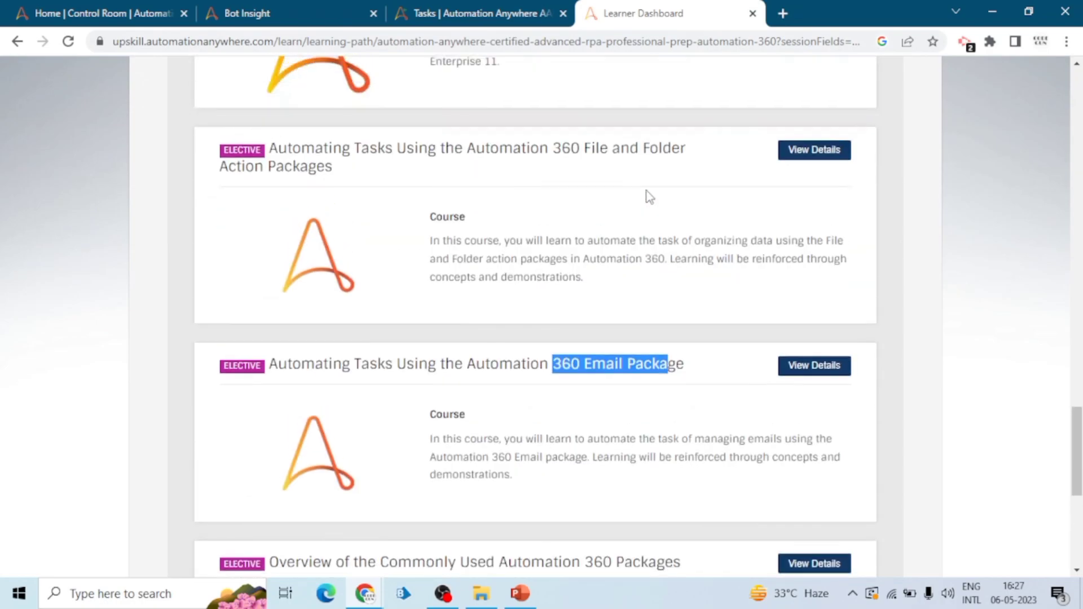
pyautogui.moveTo(561, 149); pyautogui.dragTo(680, 150)
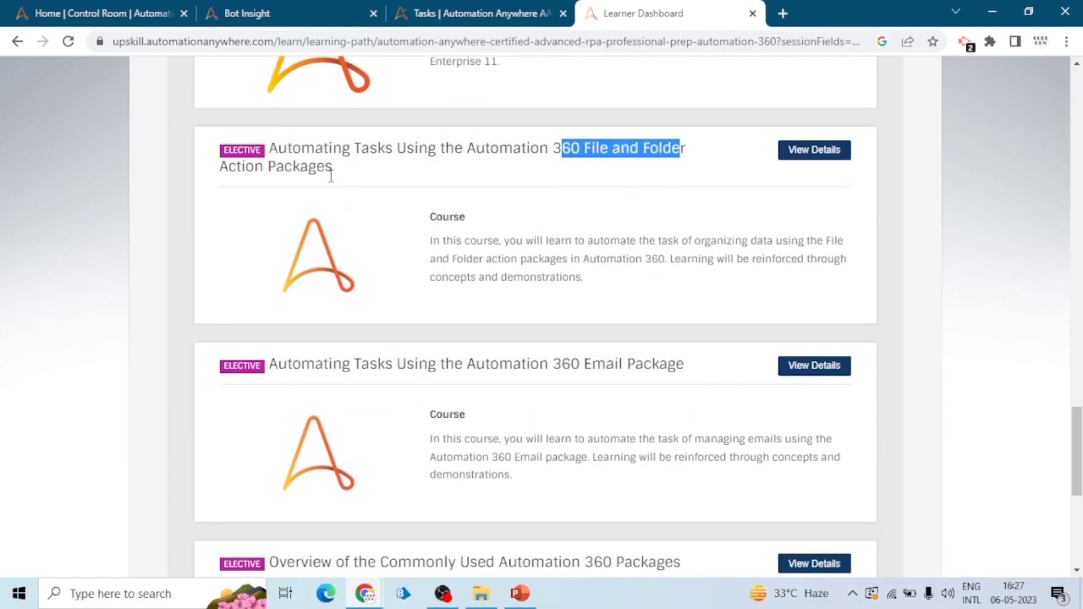
pyautogui.scroll(2, 339, 180)
pyautogui.scroll(2, 339, 182)
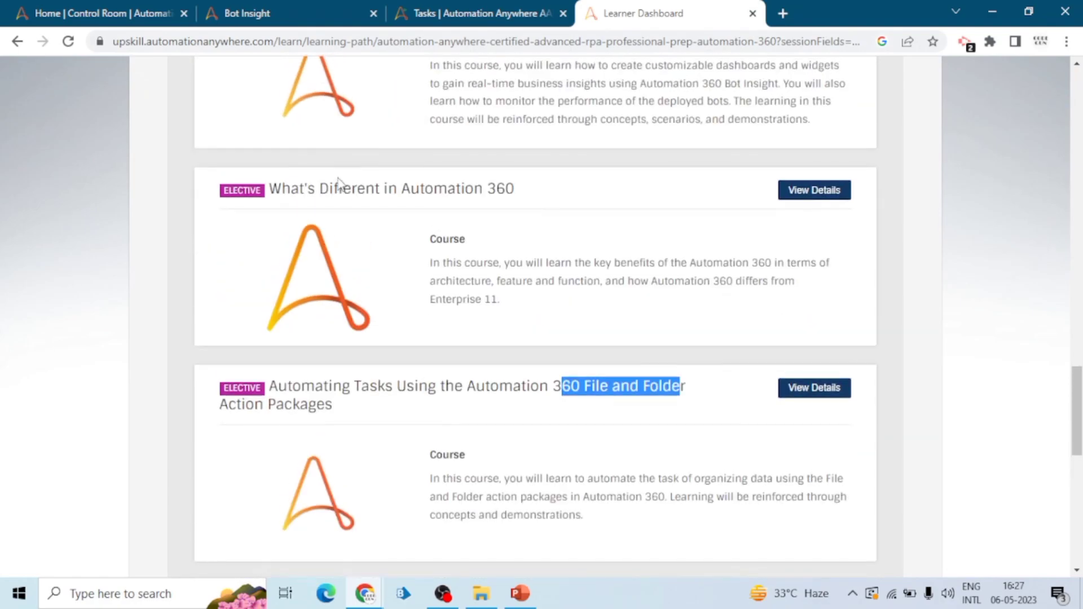
pyautogui.scroll(1, 349, 226)
pyautogui.moveTo(305, 265); pyautogui.dragTo(461, 284)
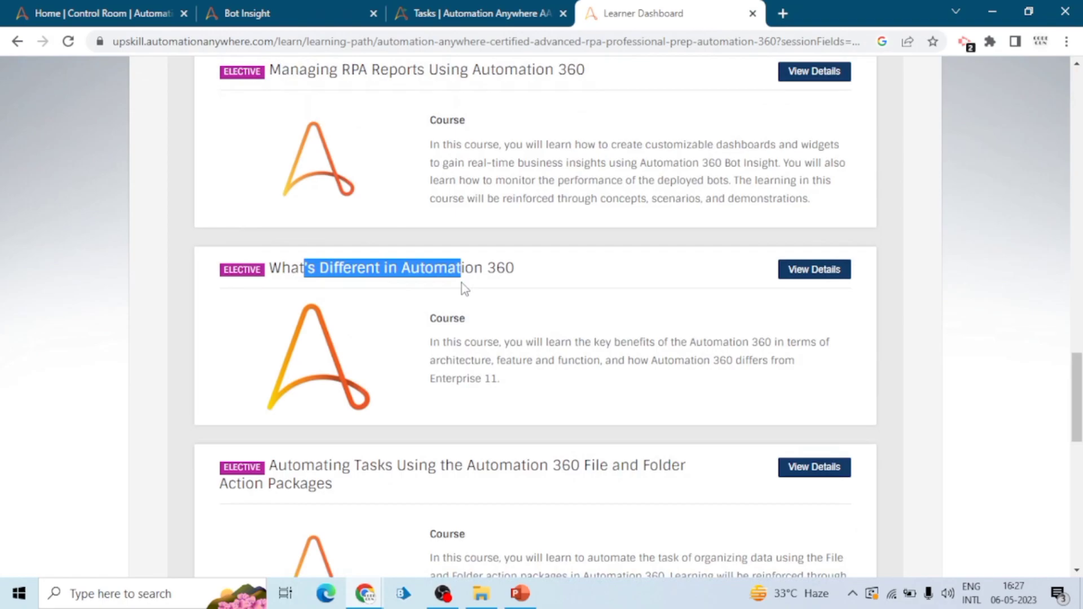
# - Highlight the remaining course titles up to Building Your First Automation Bot, then return to Control Room home
pyautogui.scroll(2, 461, 287)
pyautogui.scroll(1, 462, 283)
pyautogui.moveTo(343, 228); pyautogui.dragTo(566, 239)
pyautogui.scroll(4, 513, 236)
pyautogui.scroll(1, 551, 240)
pyautogui.scroll(10, 550, 240)
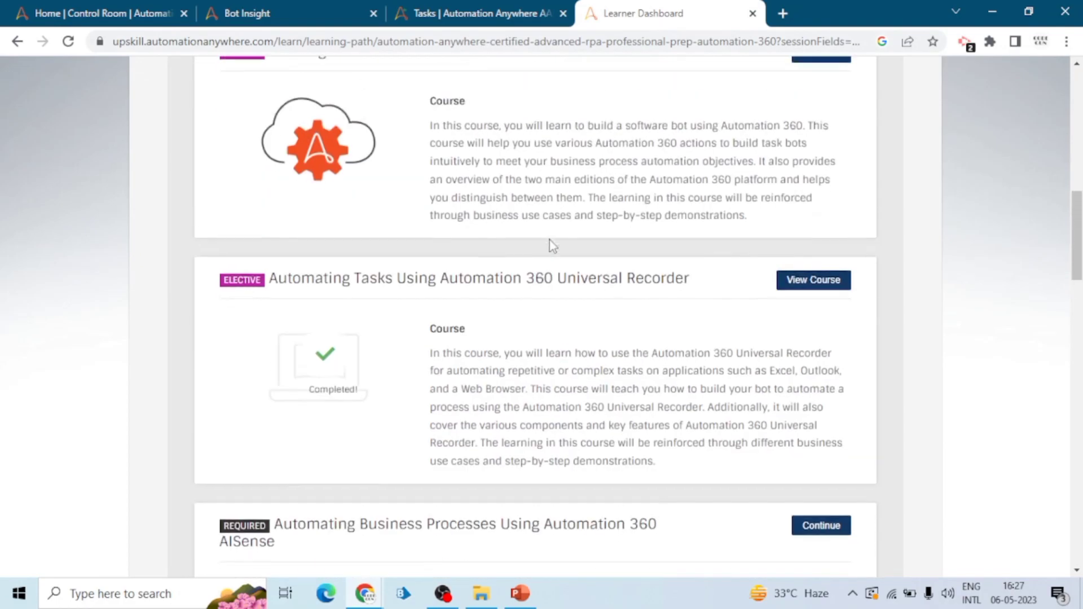
pyautogui.moveTo(523, 285); pyautogui.dragTo(559, 289)
pyautogui.scroll(4, 559, 289)
pyautogui.moveTo(459, 294); pyautogui.dragTo(494, 295)
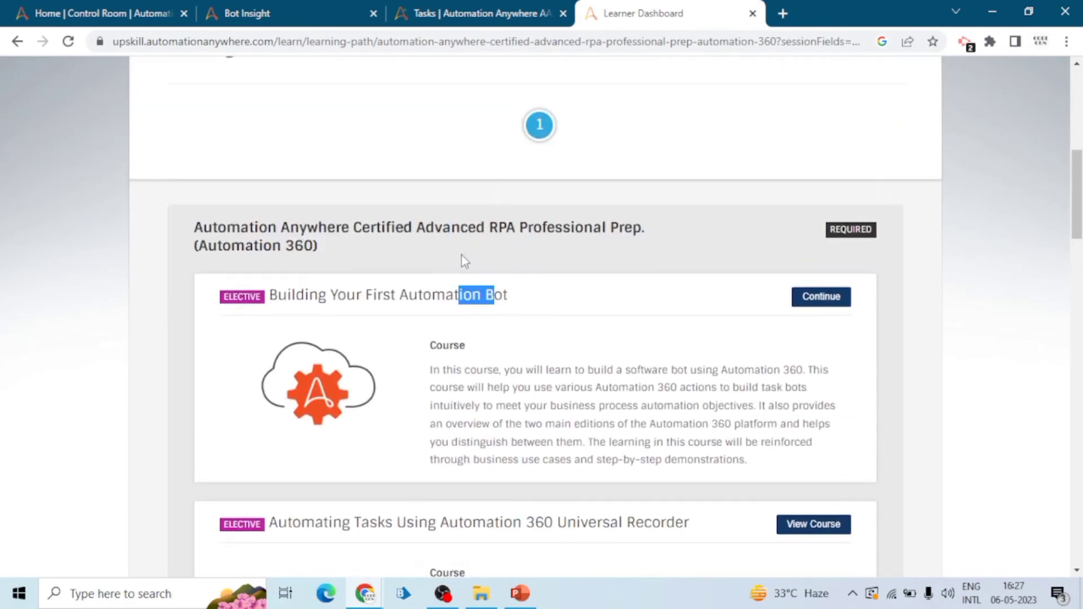
pyautogui.click(35, 9)
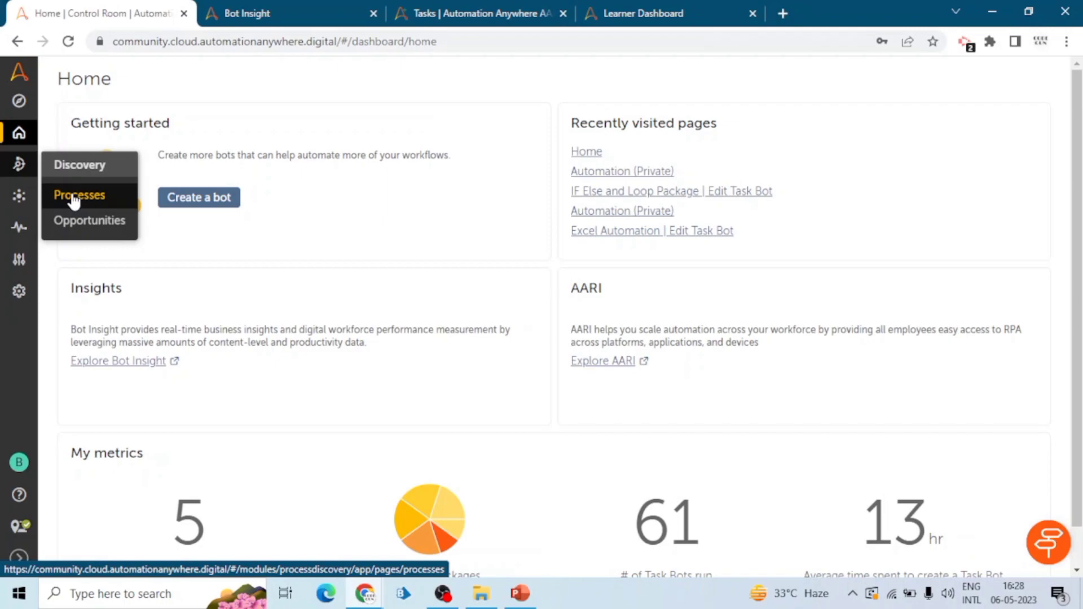
# - View Discovery Processes, then open the Manage > Devices list of registered devices
pyautogui.click(73, 198)
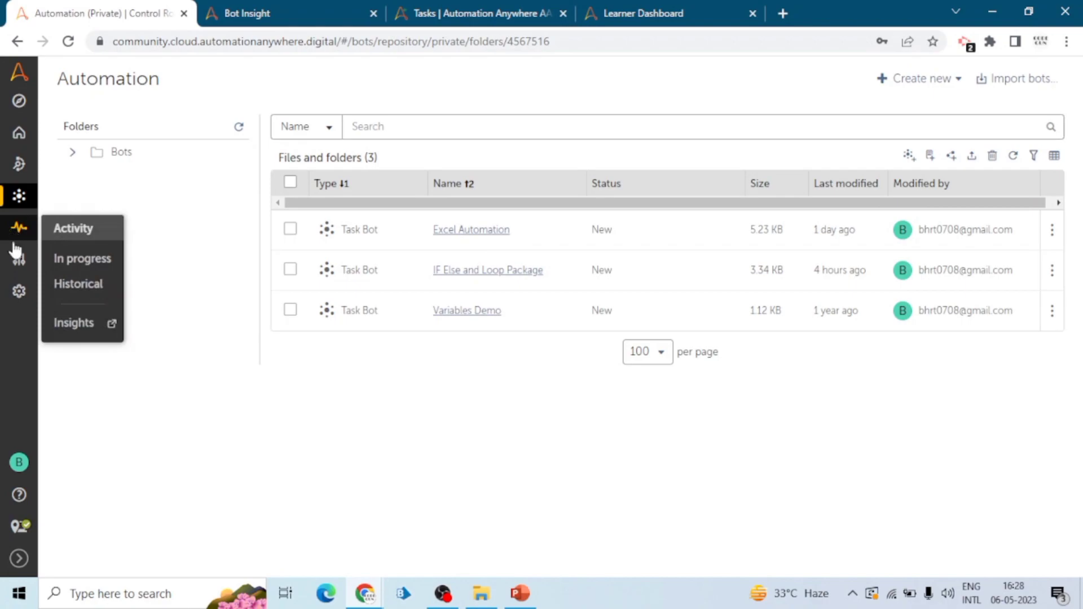
pyautogui.moveTo(17, 263)
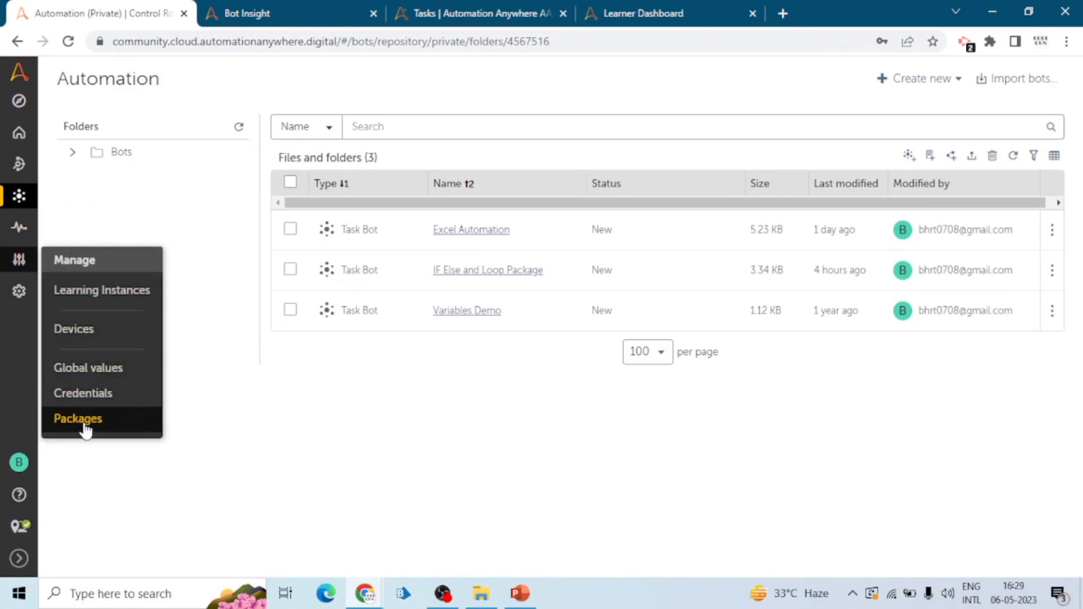
pyautogui.click(89, 367)
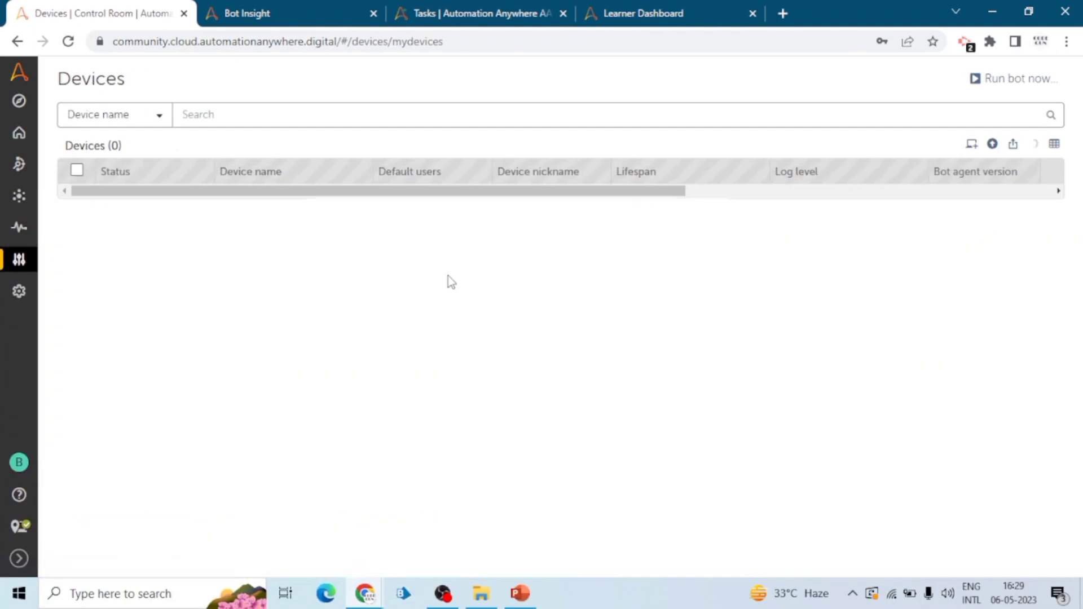
# - Open Administration > Users and drag the Device license column wider to show roles and licences
pyautogui.moveTo(18, 291)
pyautogui.click(86, 325)
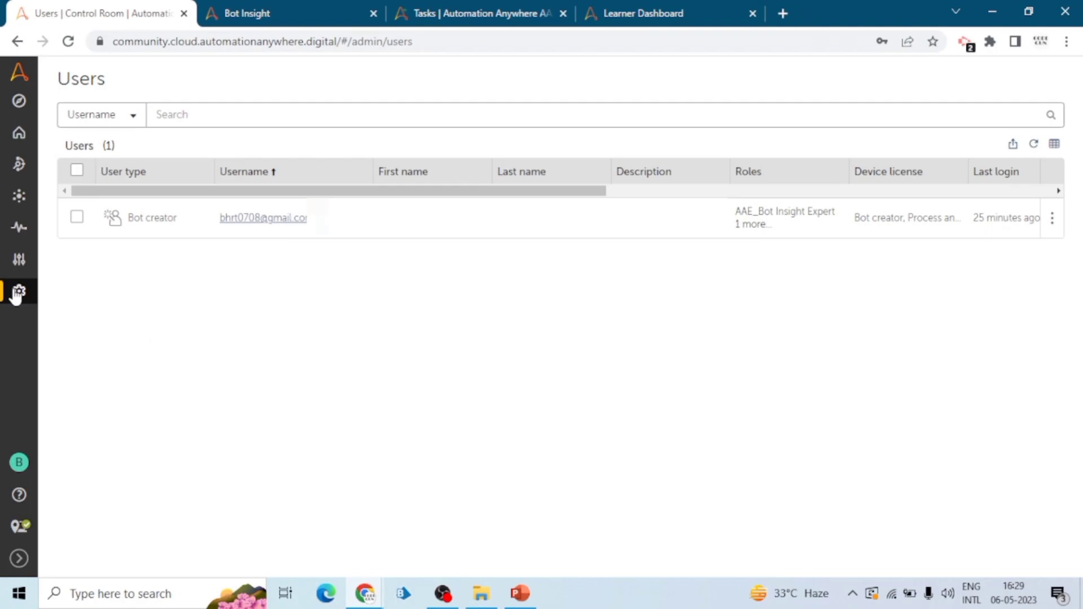
pyautogui.moveTo(16, 296)
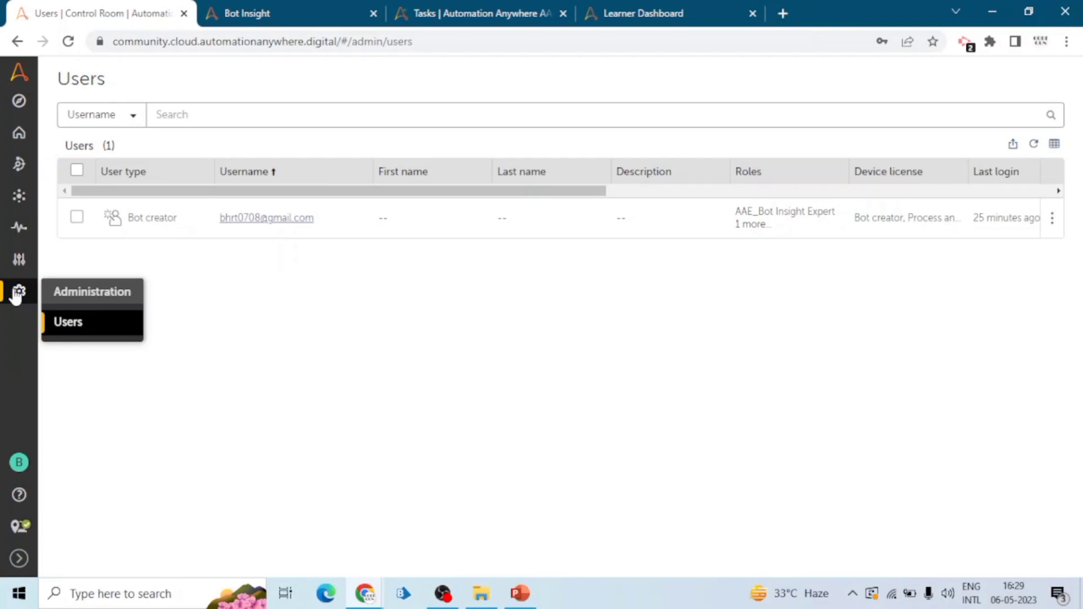
pyautogui.moveTo(346, 191); pyautogui.dragTo(435, 192)
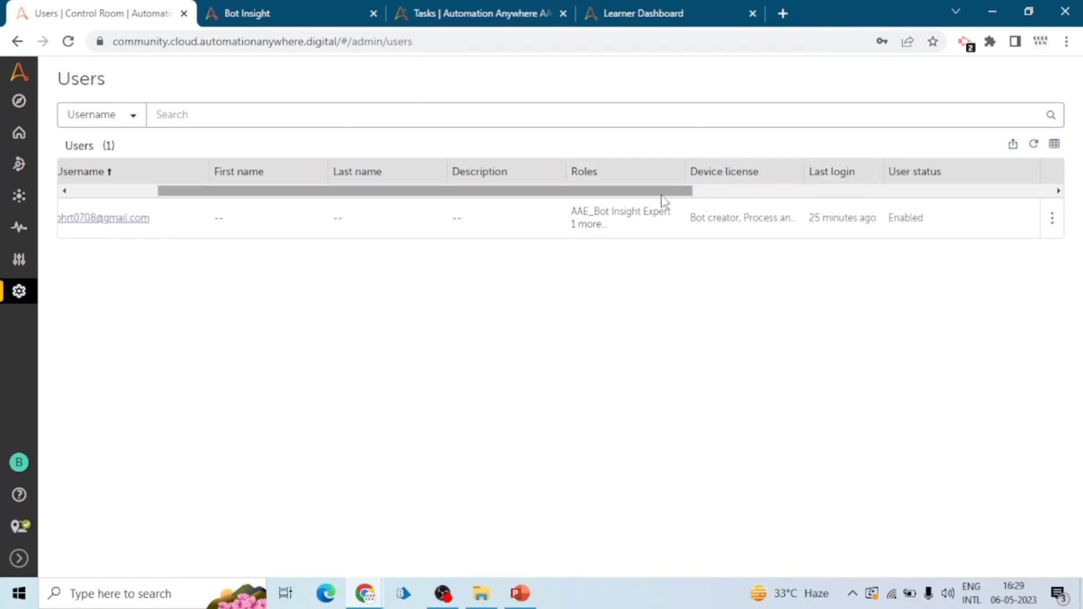
pyautogui.moveTo(663, 191); pyautogui.dragTo(683, 192)
pyautogui.moveTo(765, 167); pyautogui.dragTo(979, 167)
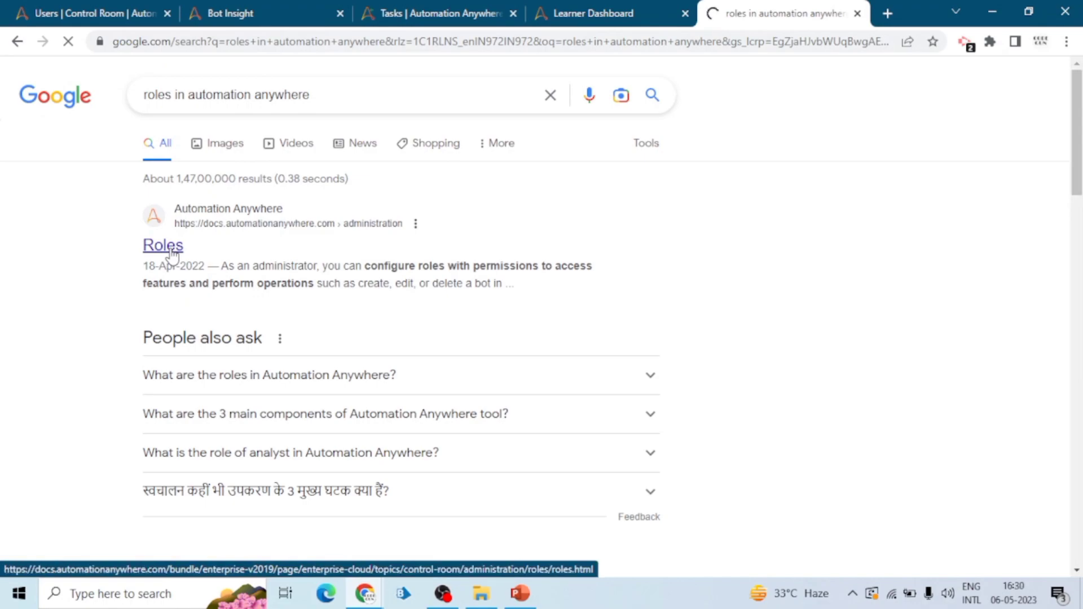
# - Open the docs.automationanywhere.com Roles result from the Google search
pyautogui.click(172, 255)
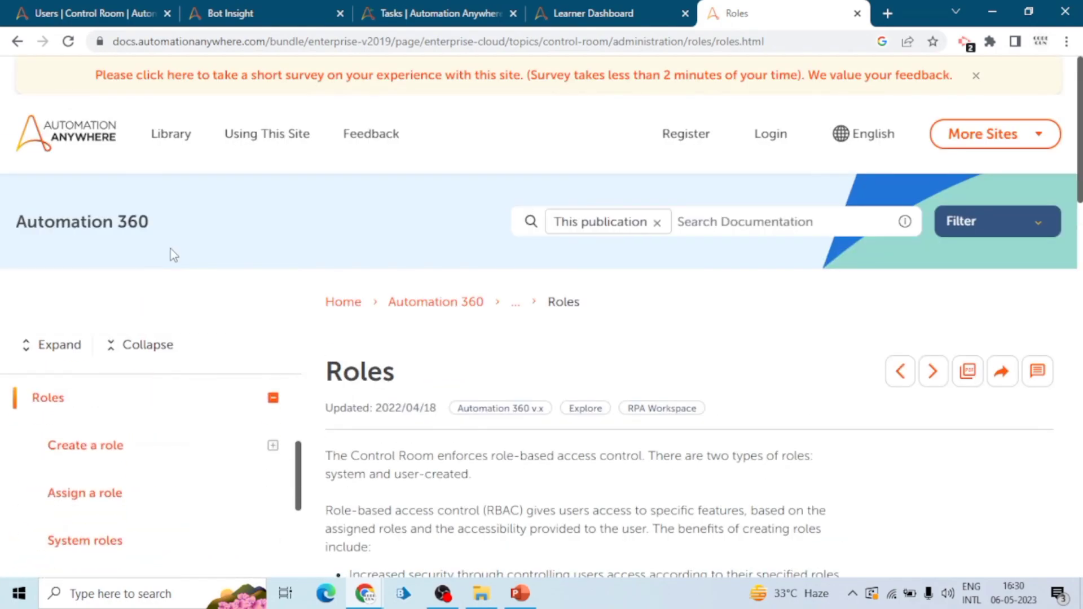
# - Read the Roles documentation page, highlighting the phrase 'Run as user roles'
pyautogui.scroll(-3, 170, 248)
pyautogui.click(273, 250)
pyautogui.tripleClick(331, 278)
pyautogui.click(333, 280)
pyautogui.scroll(-10, 323, 348)
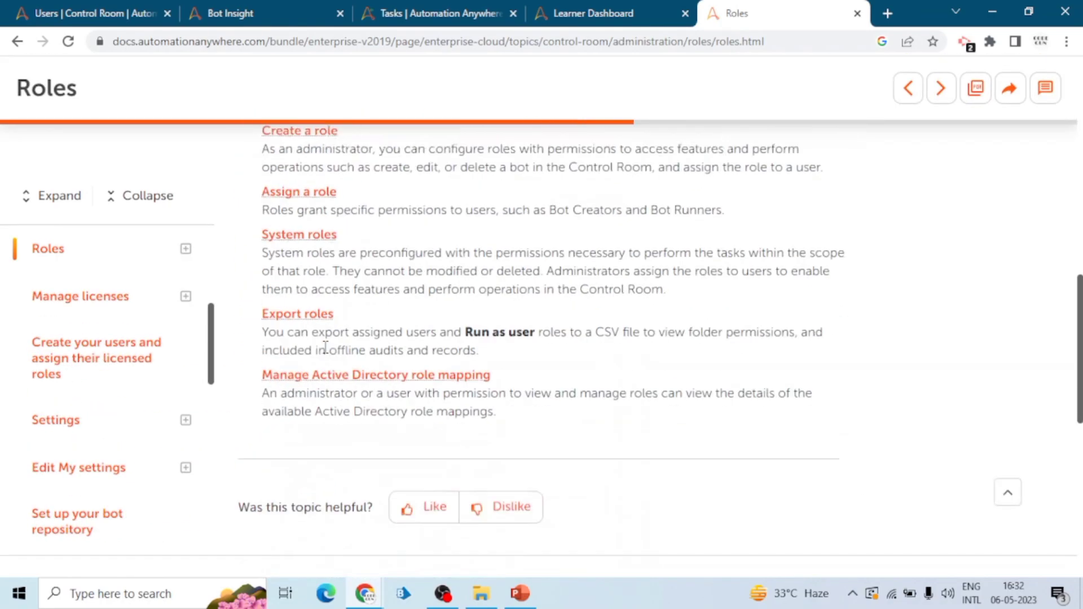
pyautogui.scroll(1, 467, 370)
pyautogui.moveTo(463, 315); pyautogui.dragTo(569, 316)
pyautogui.scroll(2, 440, 344)
# - Open the System roles page and scroll through its preconfigured roles tables
pyautogui.click(297, 375)
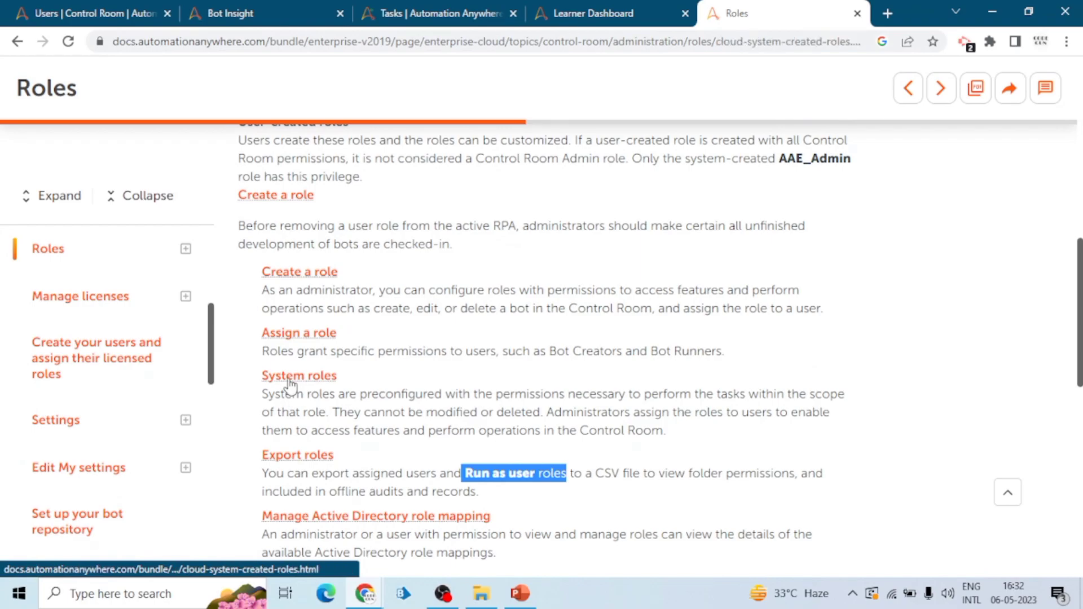
pyautogui.scroll(-20, 406, 373)
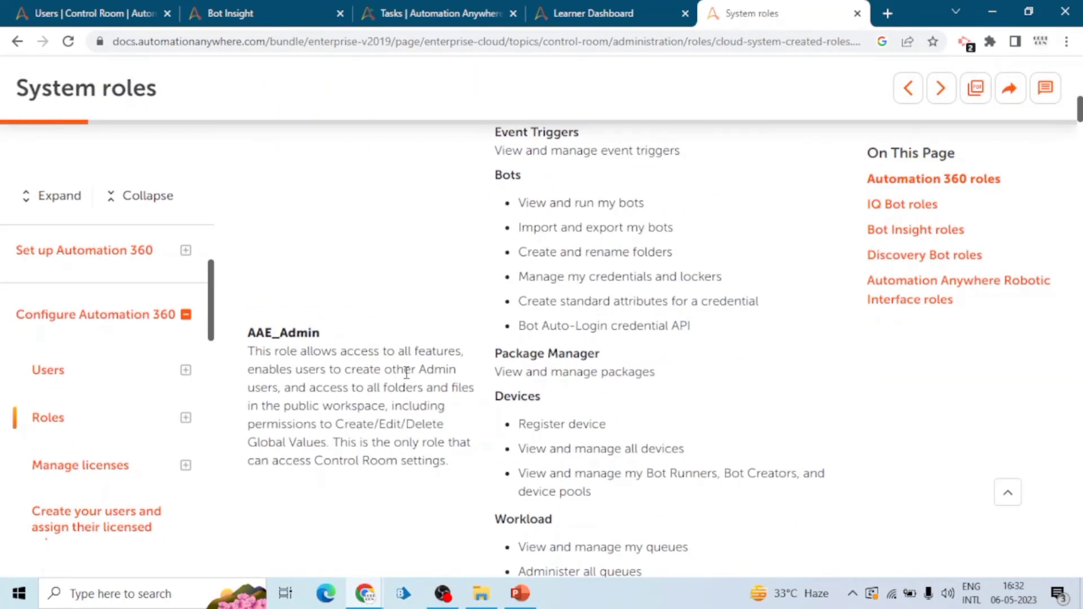
pyautogui.scroll(-20, 343, 377)
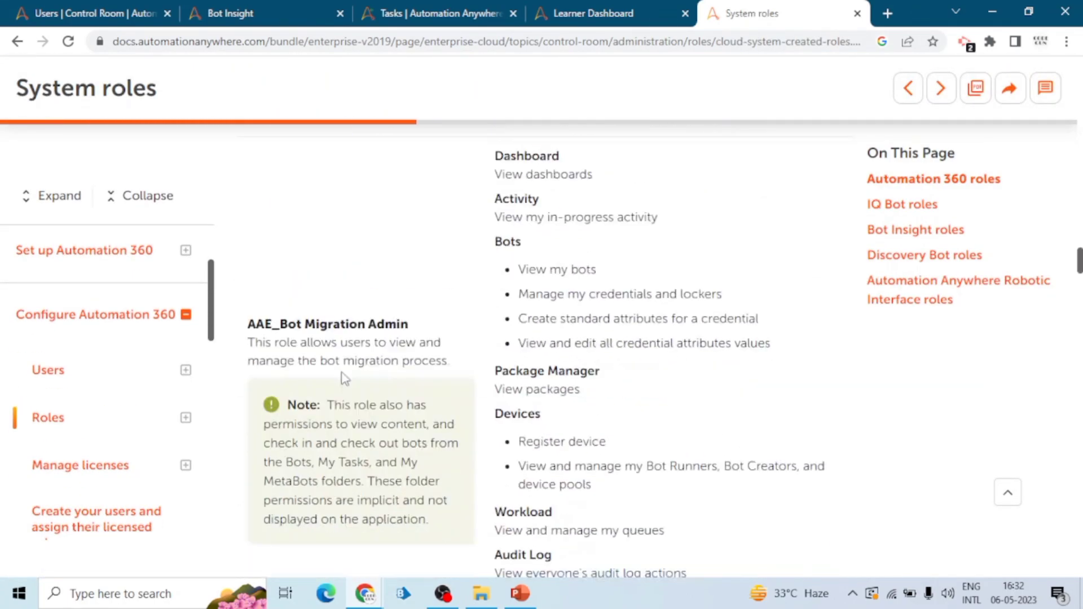
pyautogui.scroll(-15, 342, 378)
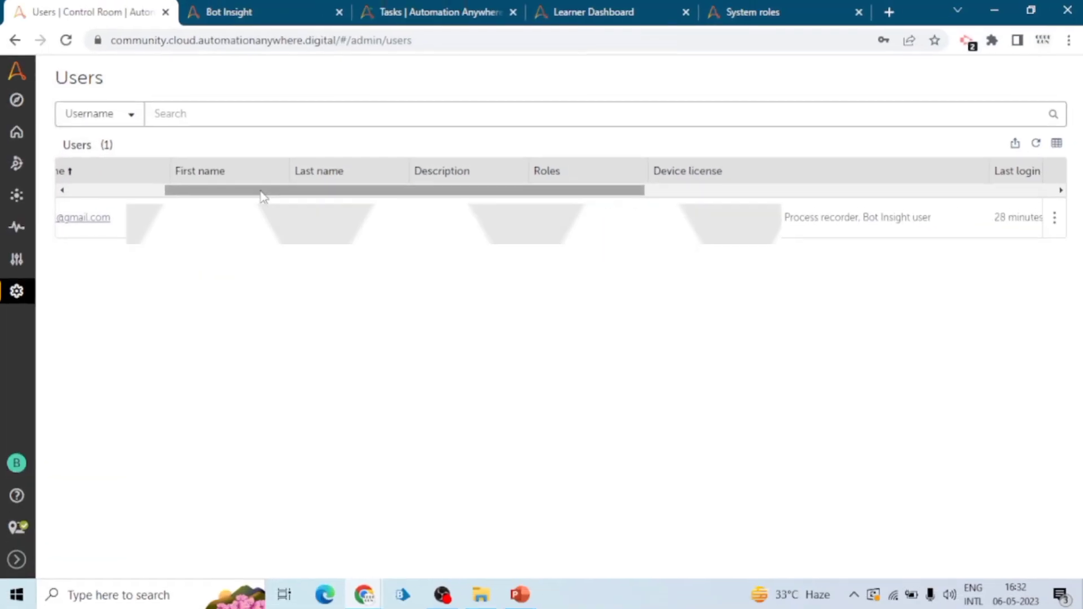
# - Navigate from Learning Instances back through Control Room home to the bot repository
pyautogui.moveTo(261, 190); pyautogui.dragTo(199, 191)
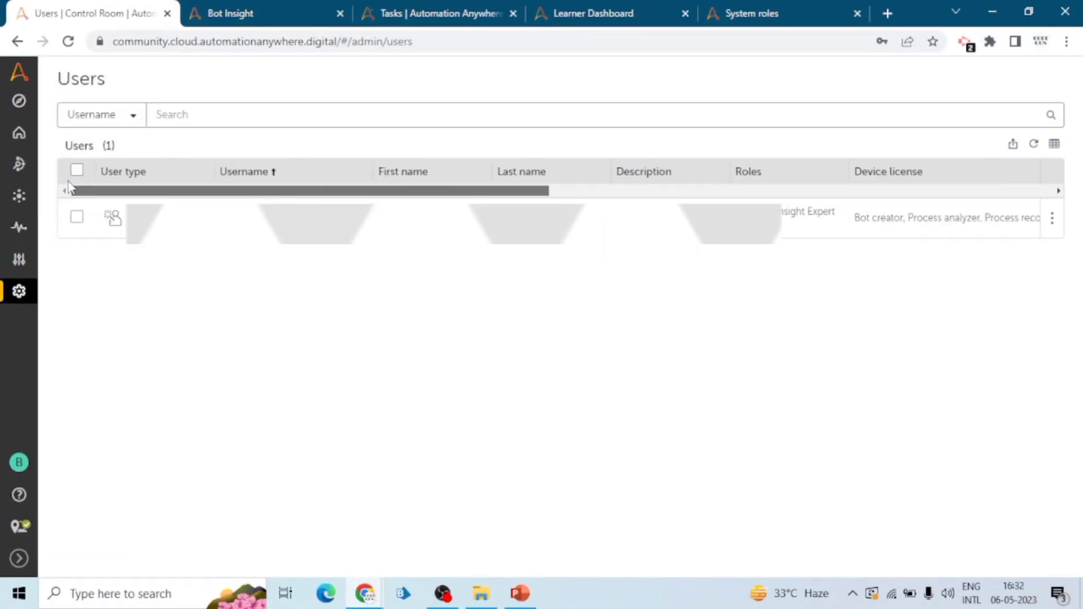
pyautogui.click(18, 259)
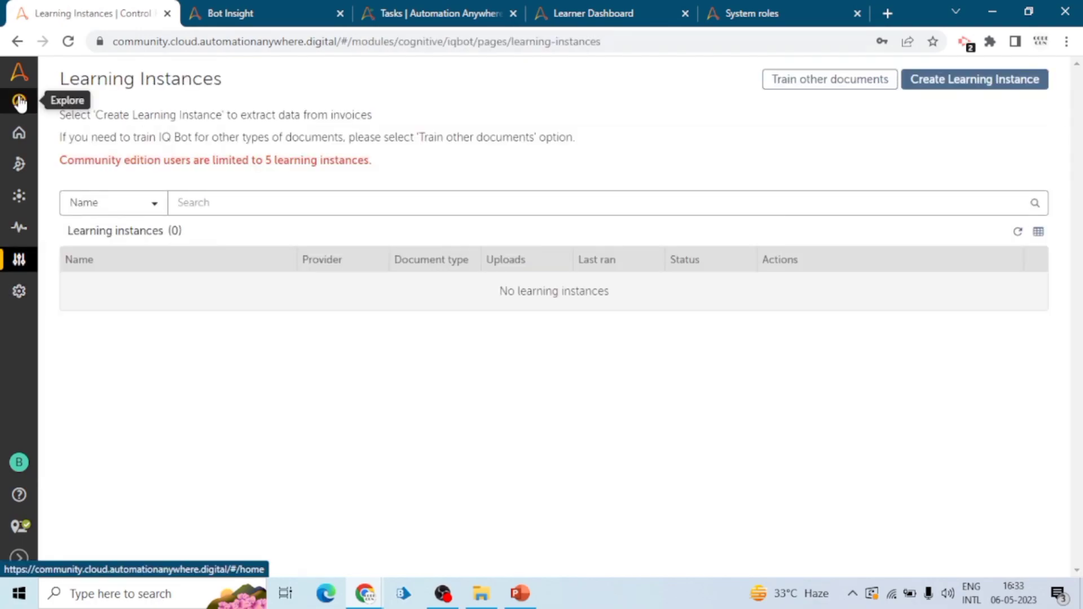
pyautogui.click(20, 103)
pyautogui.click(21, 204)
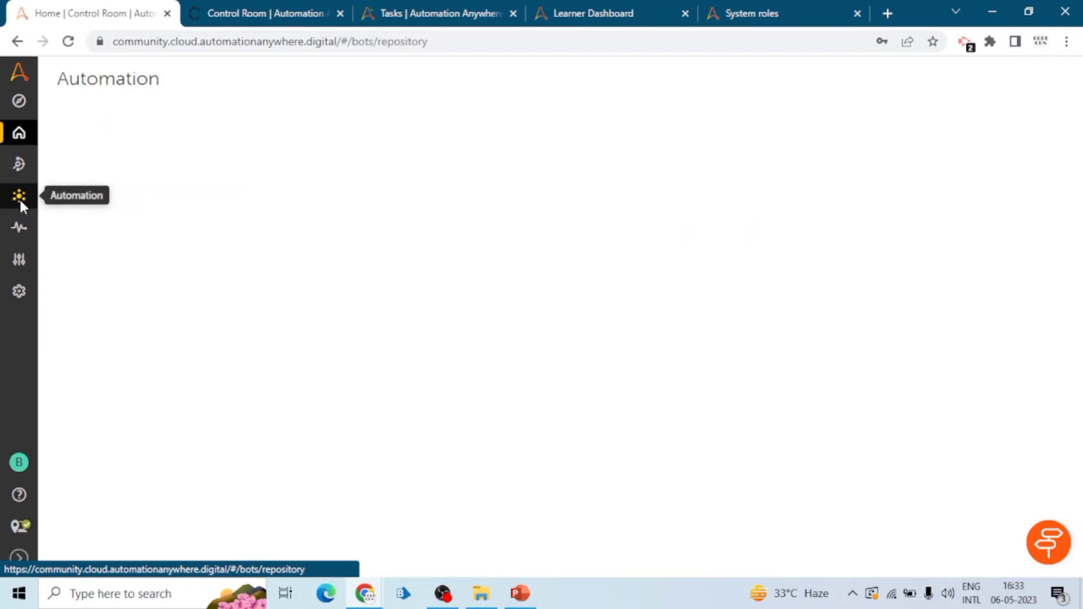
# - Edit the Excel Automation bot, hide the action details panel, and start recording
pyautogui.moveTo(17, 167)
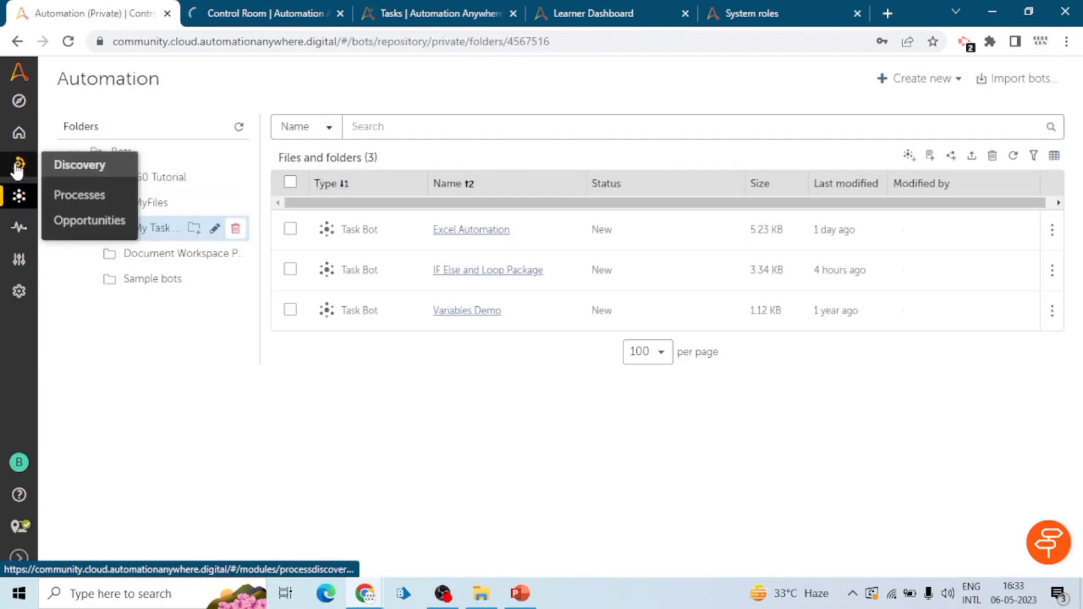
pyautogui.click(468, 233)
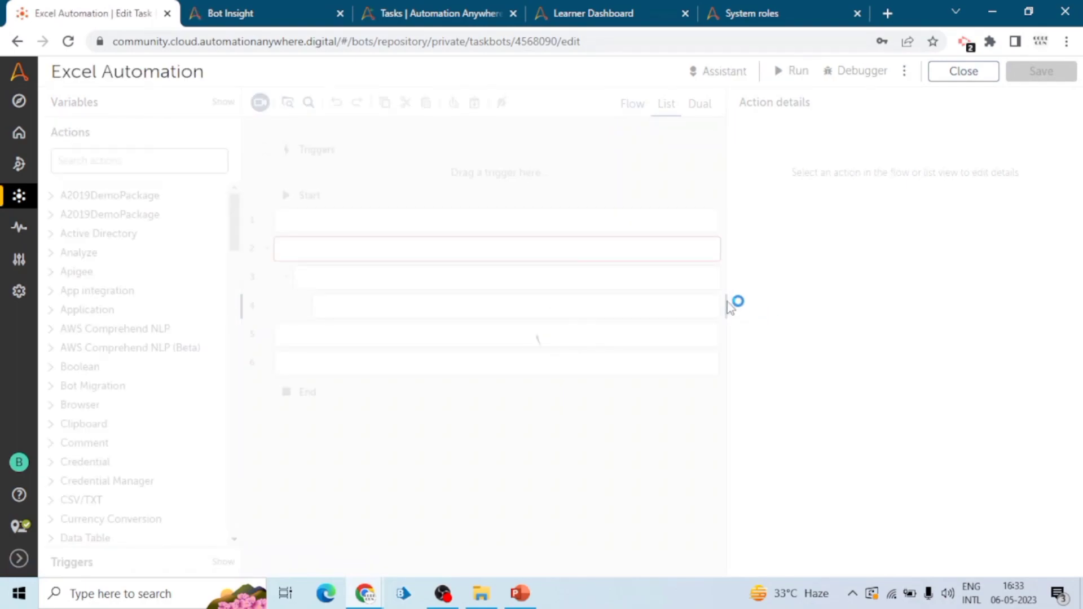
pyautogui.click(727, 305)
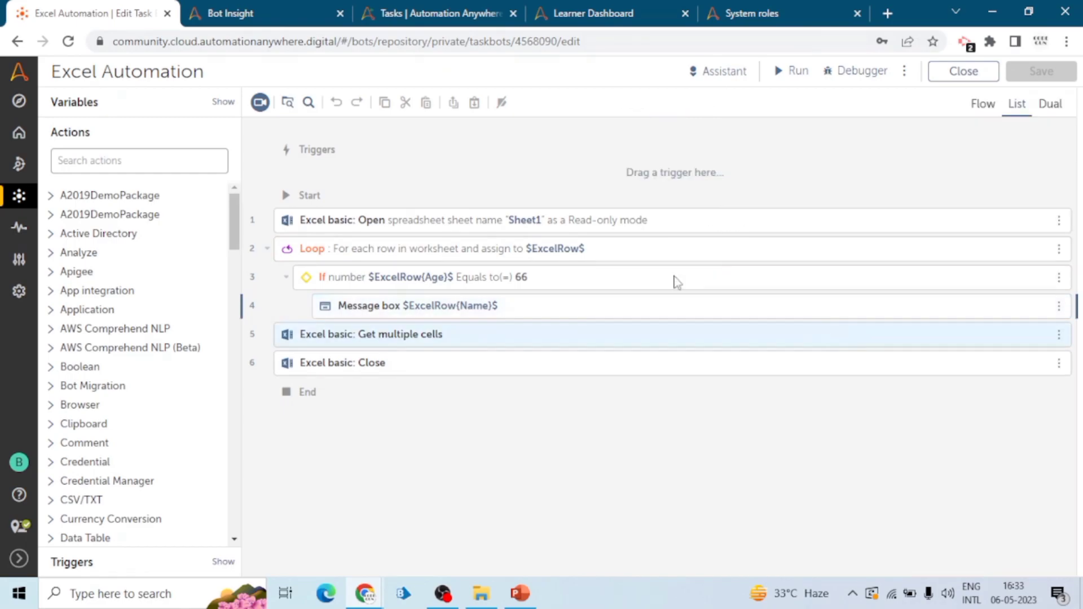
pyautogui.click(259, 103)
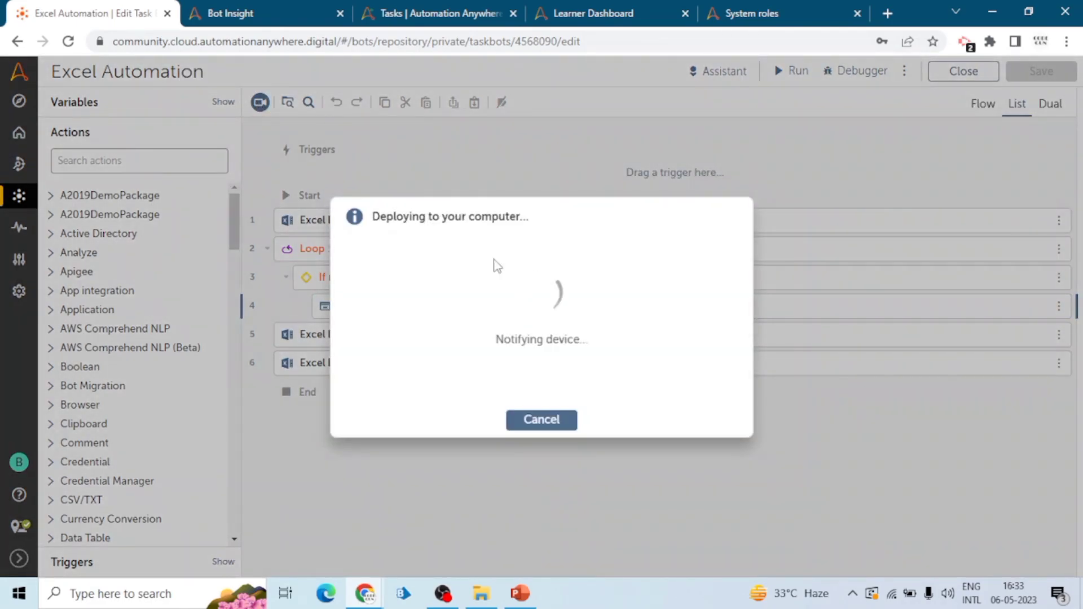